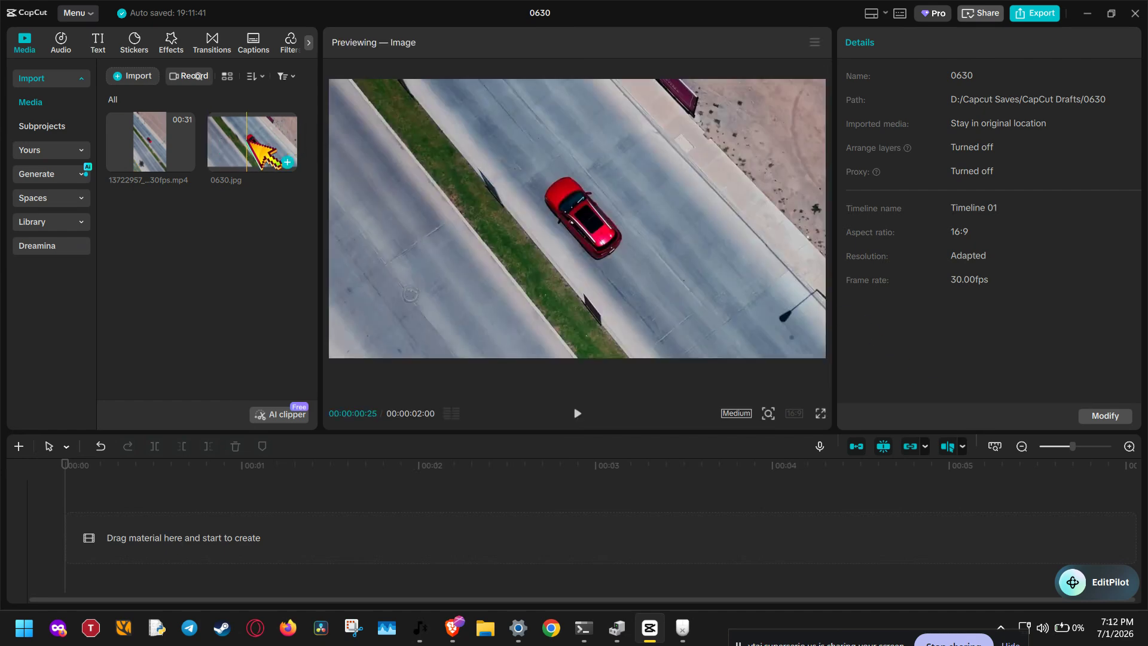
Import the Montreal Winter Sports poster image from the Assets folder into the project media.
drag(257, 147, 223, 269)
click(143, 76)
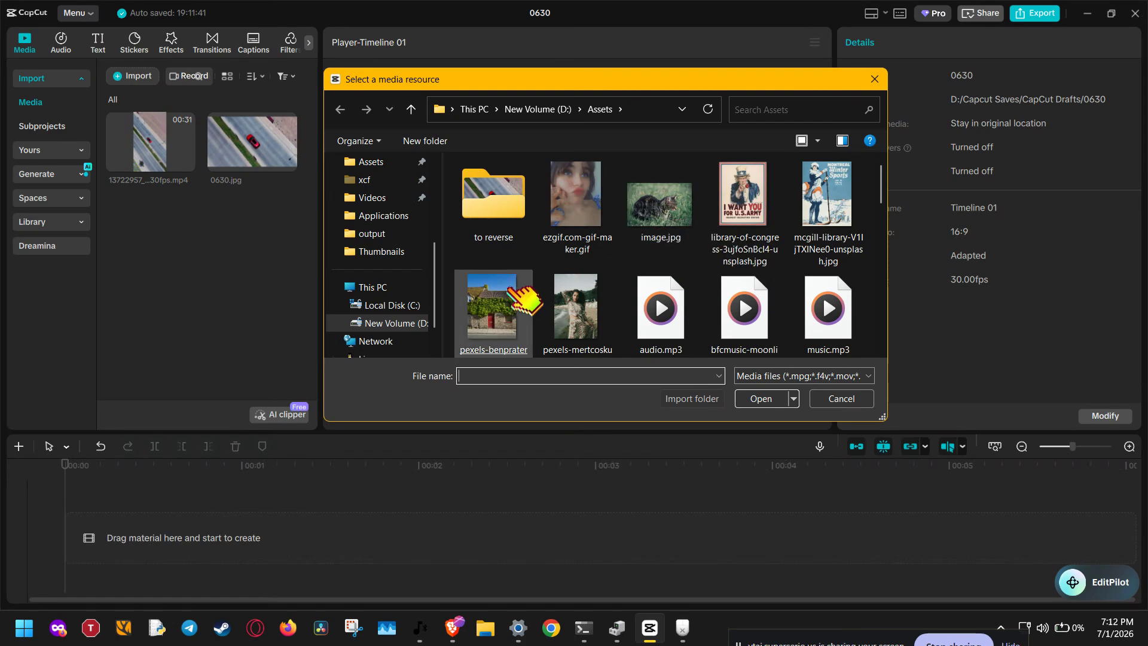
drag(826, 204, 834, 254)
click(762, 398)
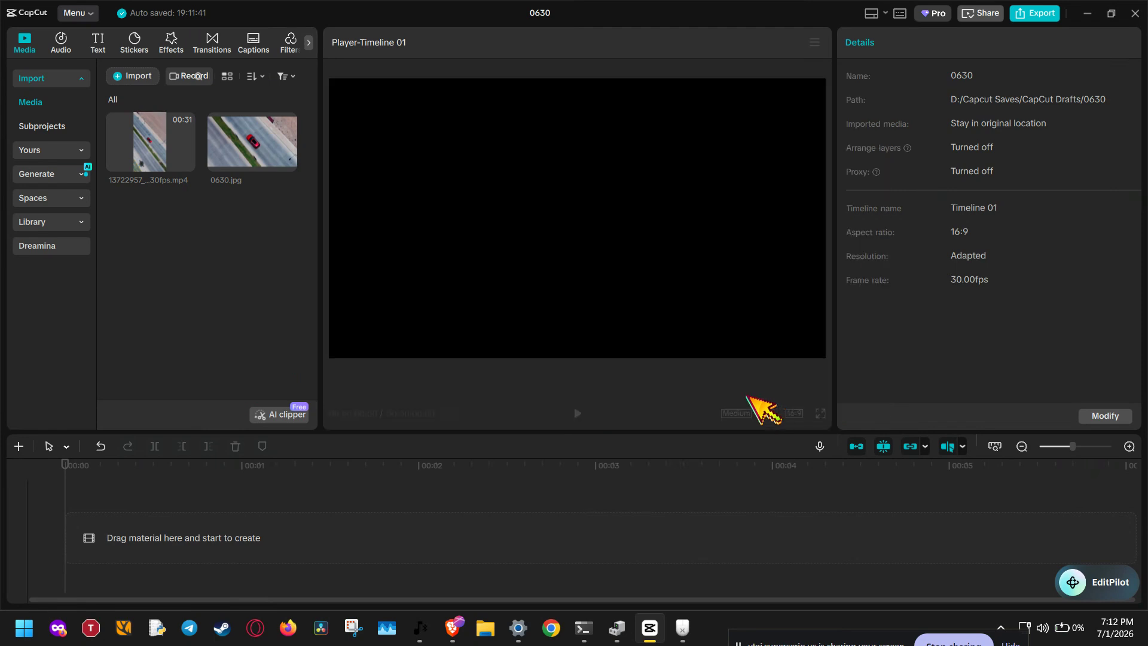
Place the poster image at the start of the timeline and put 0630.jpg on a track directly above it.
drag(168, 251, 140, 526)
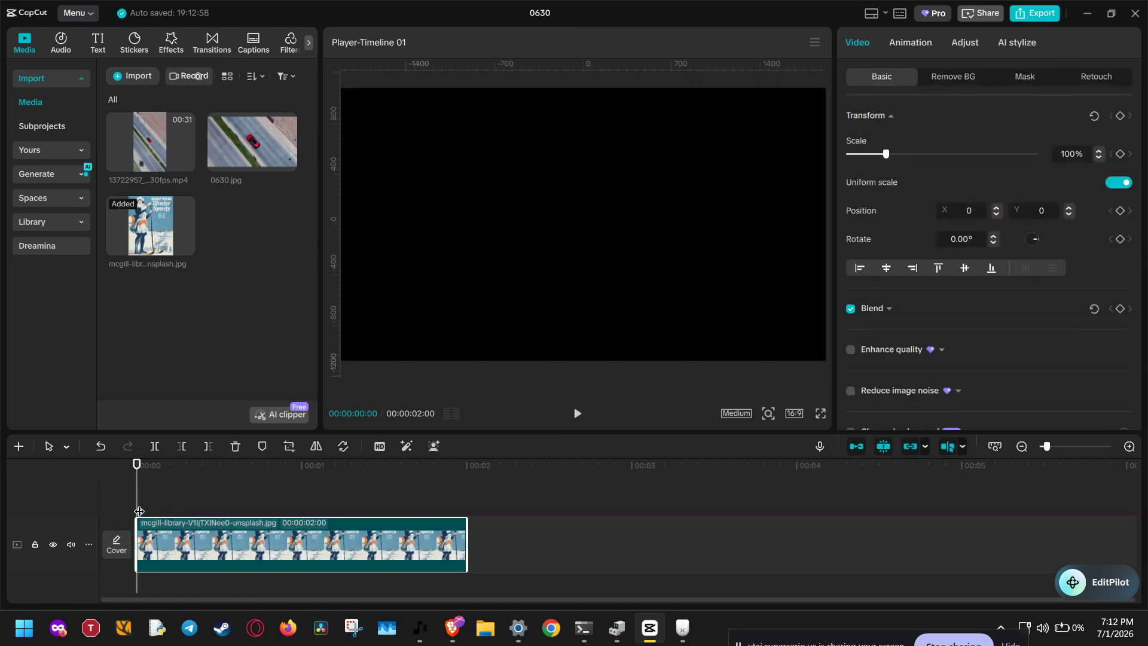
click(180, 490)
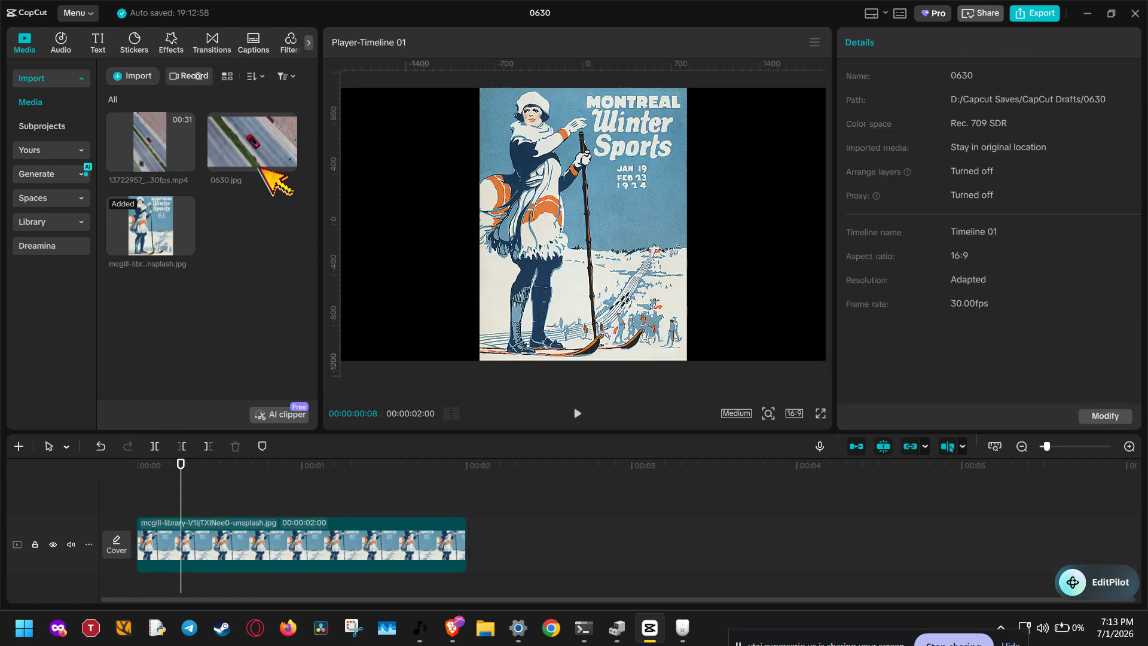
drag(279, 138, 135, 496)
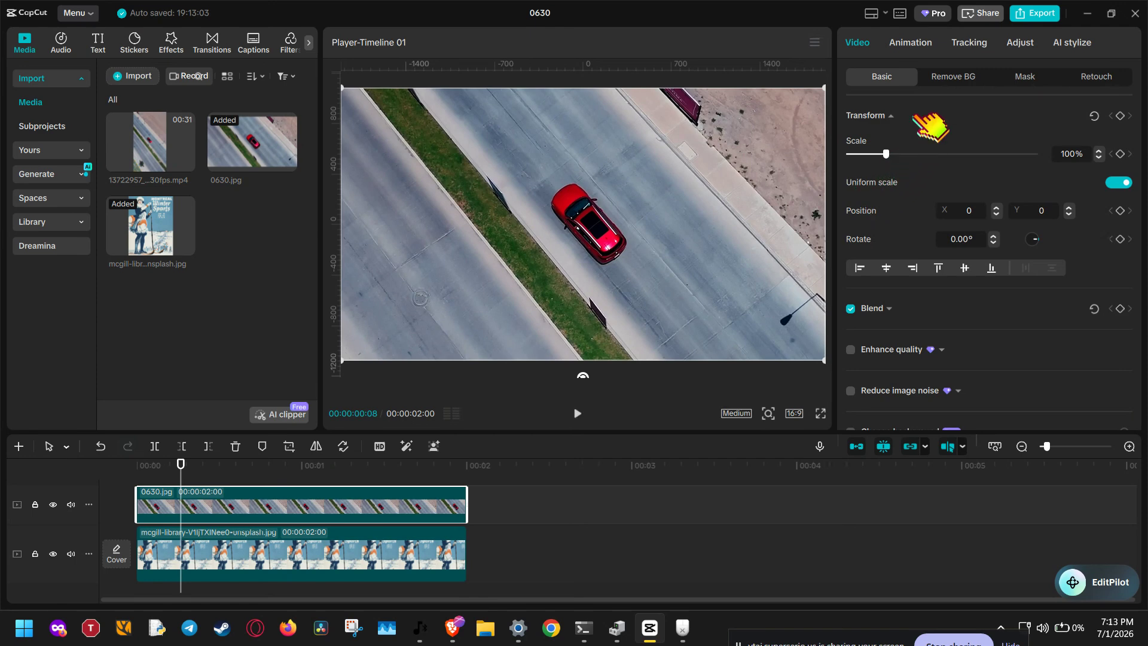
Cut the red car out of 0630.jpg with Custom removal, painting over it with a size 60 brush, and apply the removal.
click(949, 78)
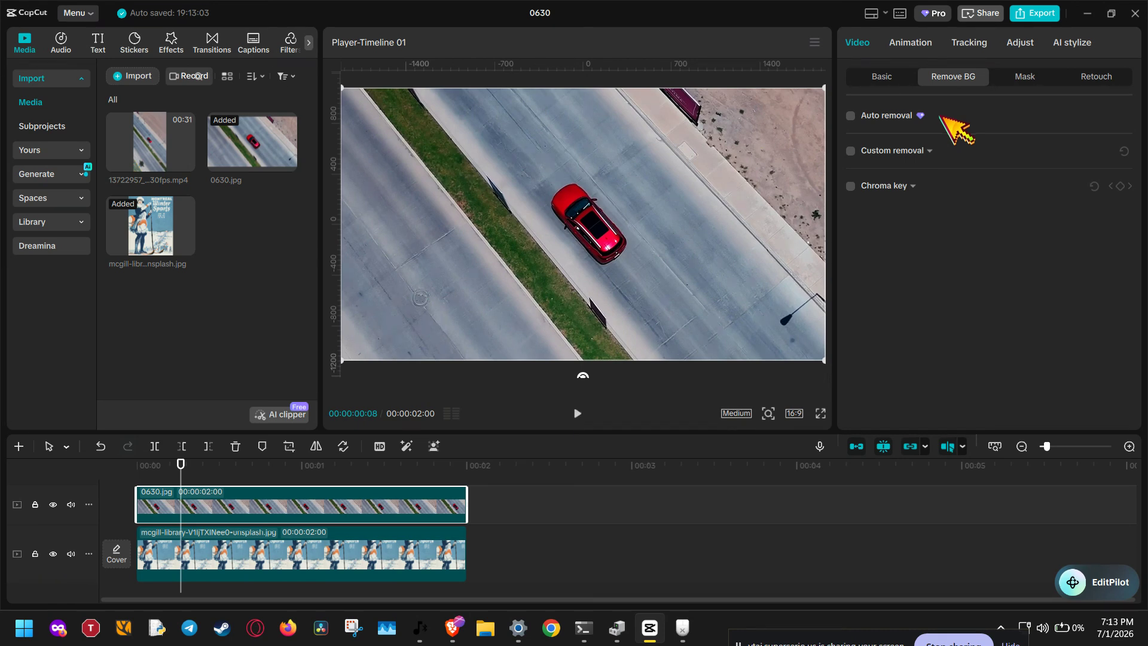
click(851, 151)
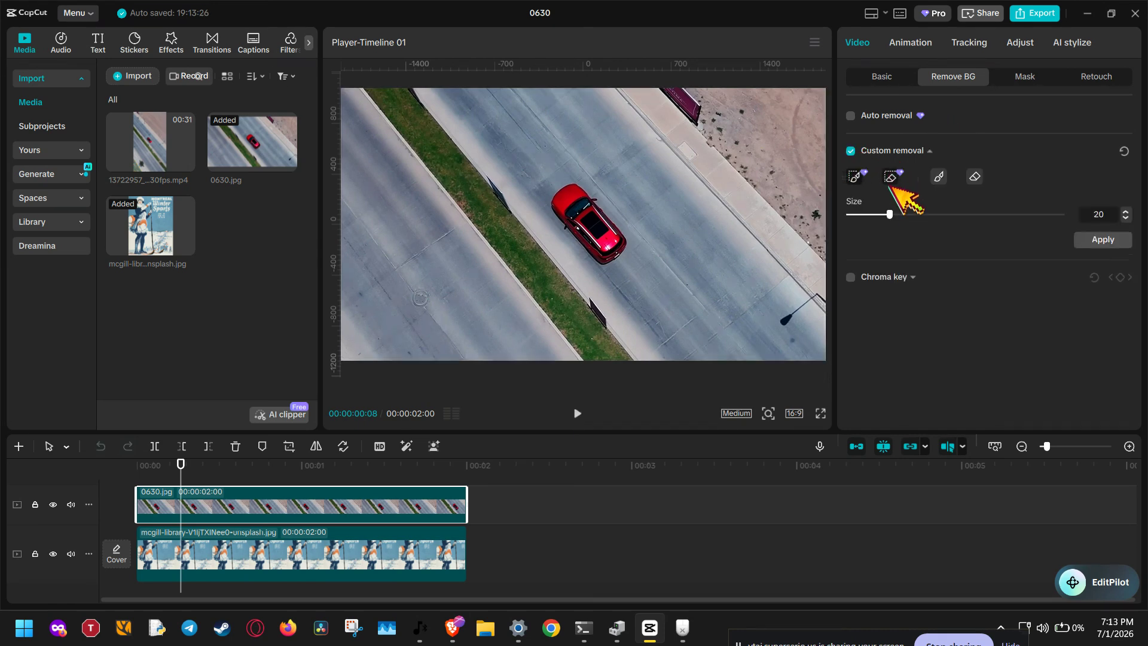
click(939, 177)
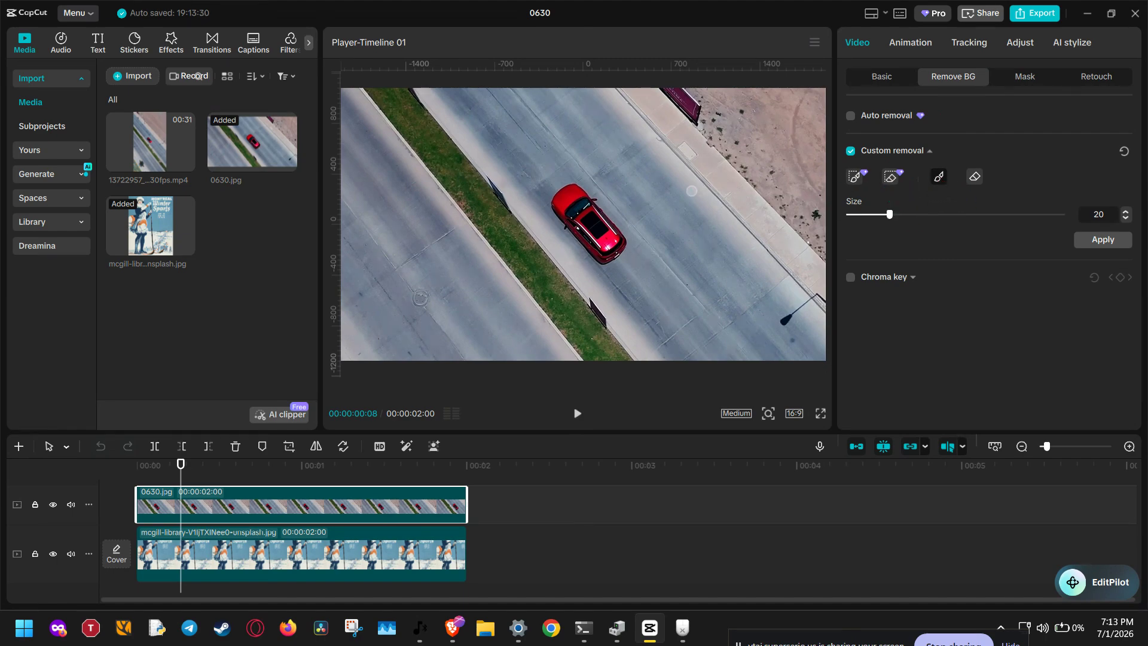
scroll(567, 207, up, 3)
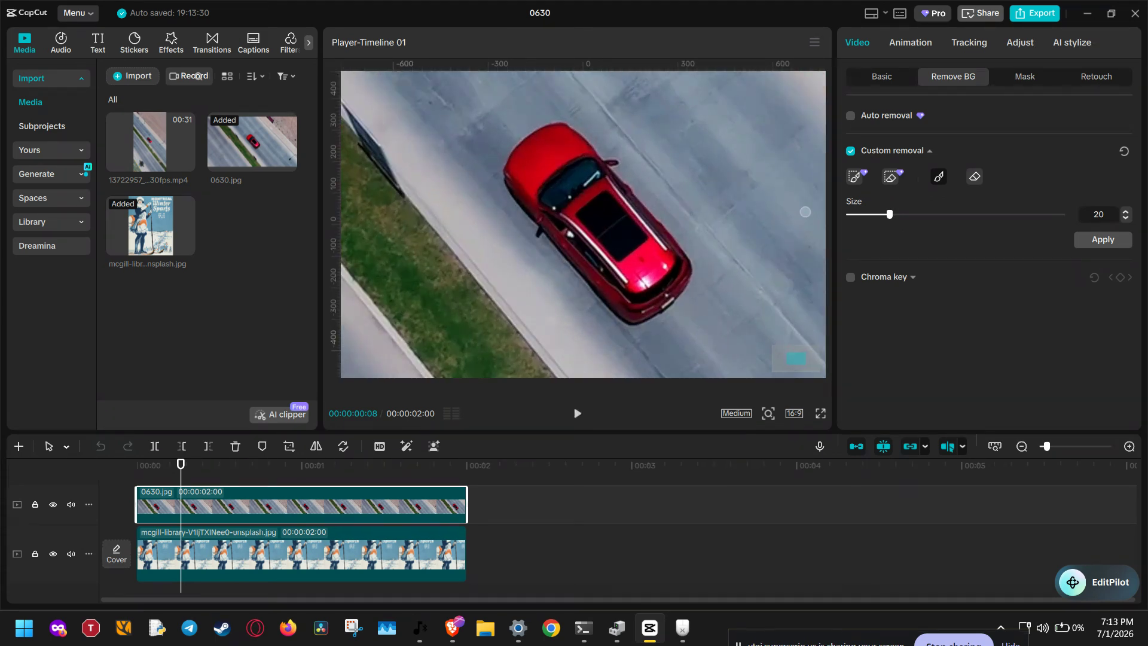
drag(890, 214, 976, 214)
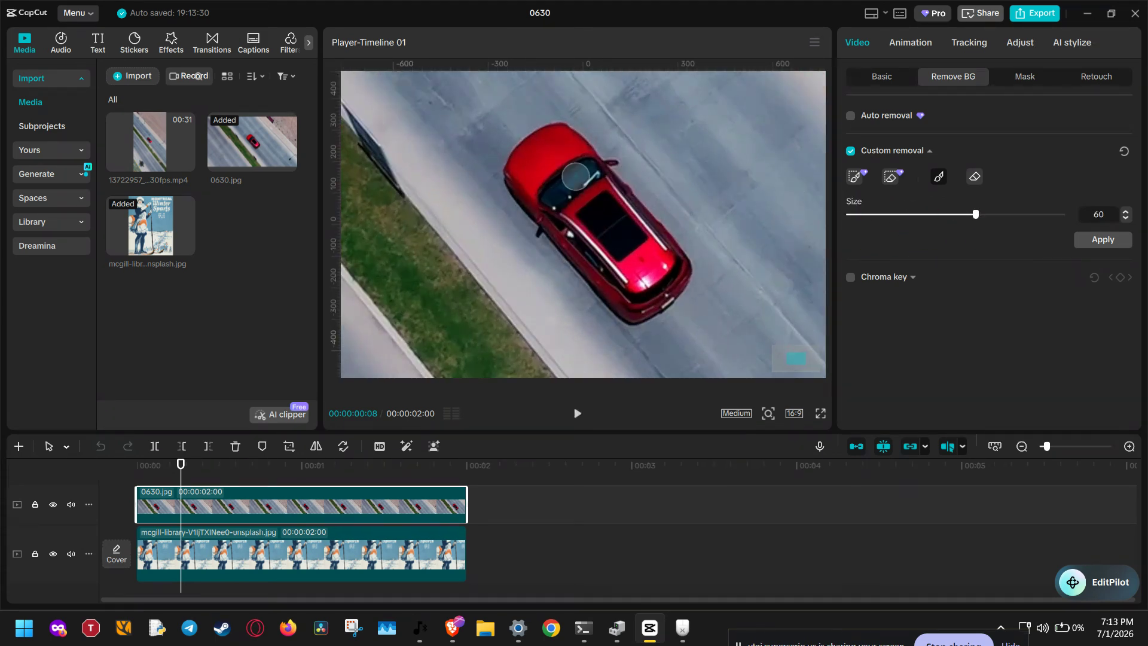
mouse_move(517, 174)
mouse_down()
mouse_move(553, 139)
mouse_move(622, 199)
mouse_move(663, 256)
mouse_move(668, 294)
mouse_move(631, 309)
mouse_move(526, 187)
mouse_move(558, 166)
mouse_move(549, 180)
mouse_move(622, 269)
mouse_move(647, 280)
mouse_move(571, 173)
mouse_move(637, 241)
mouse_move(669, 254)
mouse_up()
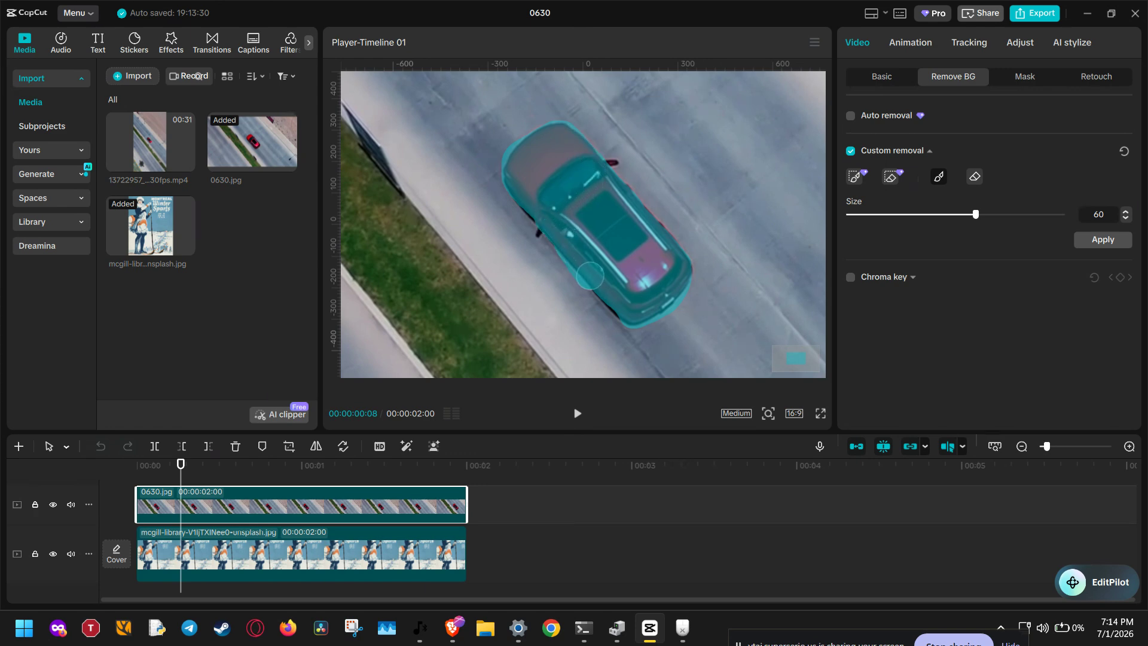
drag(621, 306, 637, 299)
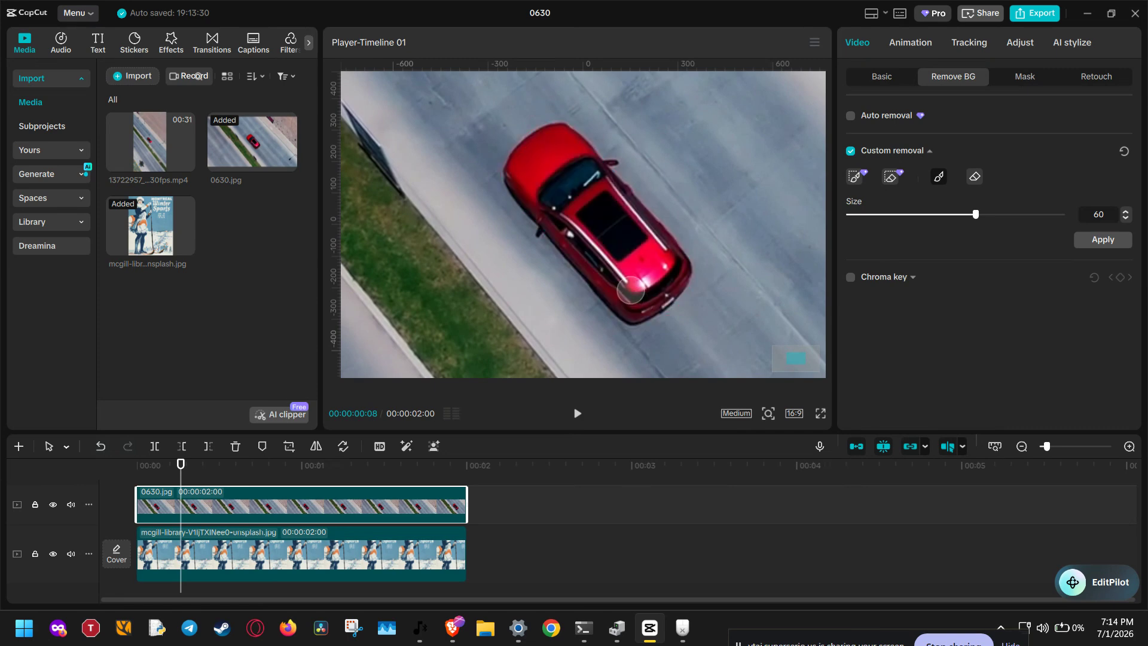
scroll(621, 260, down, 8)
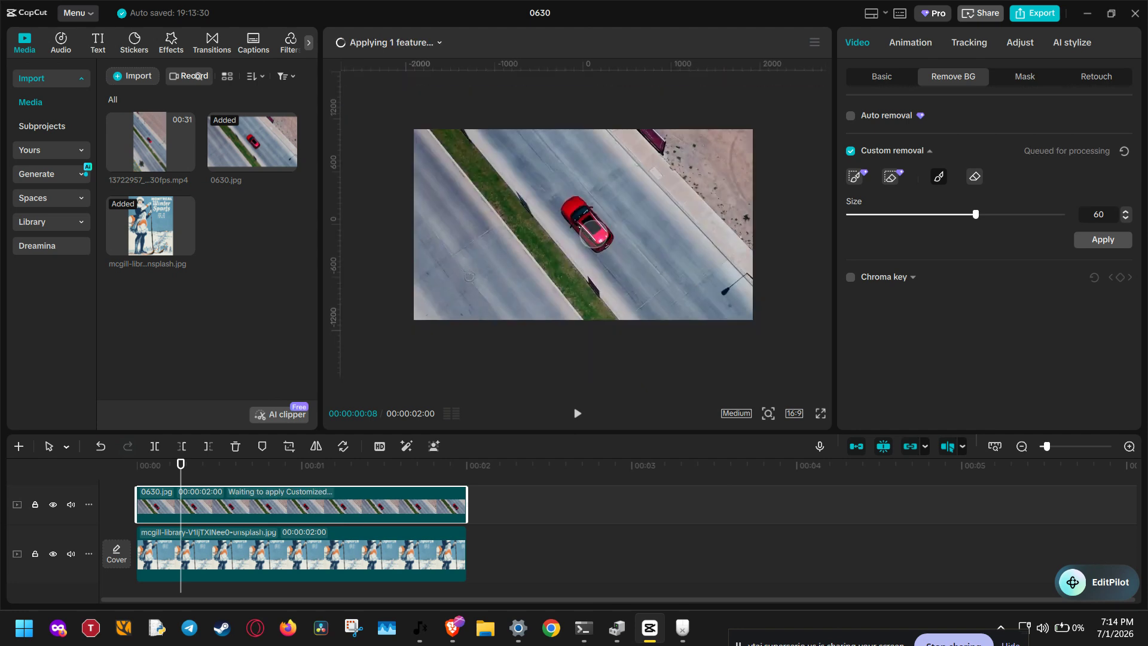
click(1104, 240)
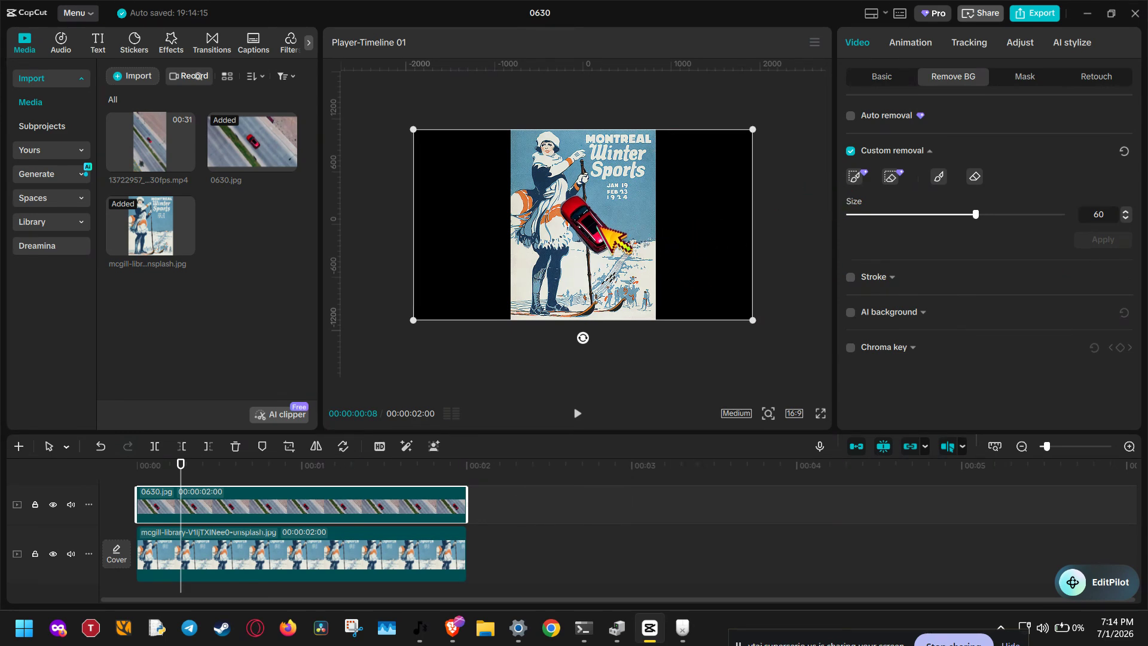
Scale the car cutout to about 49% and position it on the poster's blue area beside the ski pole.
drag(597, 232, 650, 242)
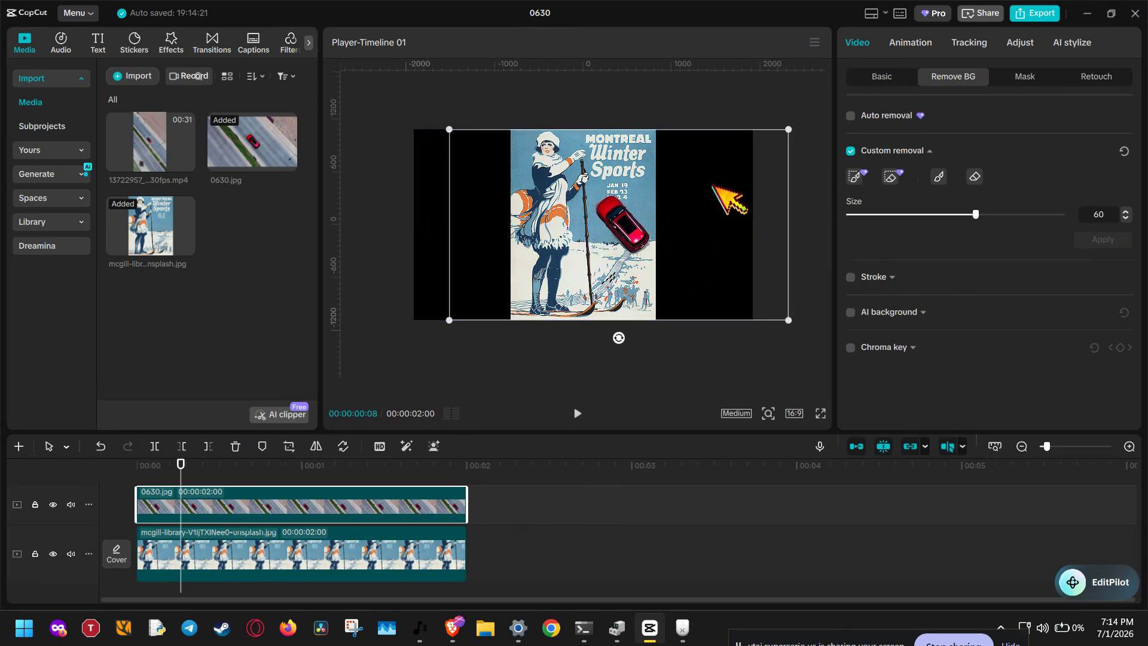
drag(787, 131, 651, 243)
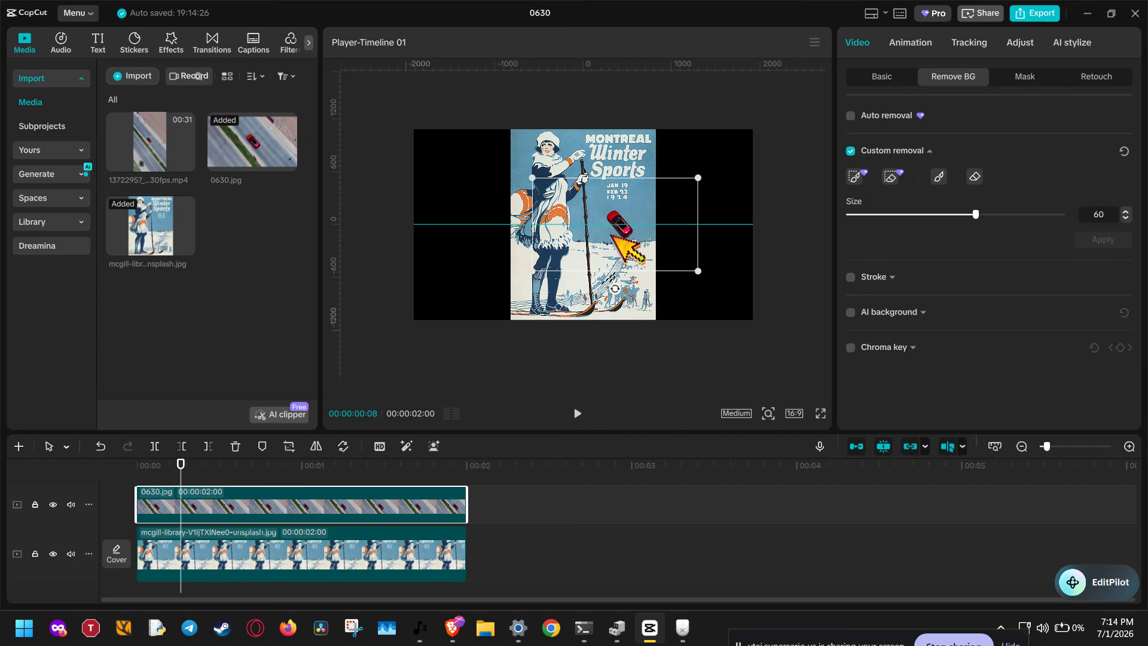
mouse_move(622, 225)
mouse_down()
mouse_move(553, 272)
mouse_move(545, 259)
mouse_move(599, 244)
mouse_move(625, 217)
mouse_move(630, 225)
mouse_up()
click(741, 213)
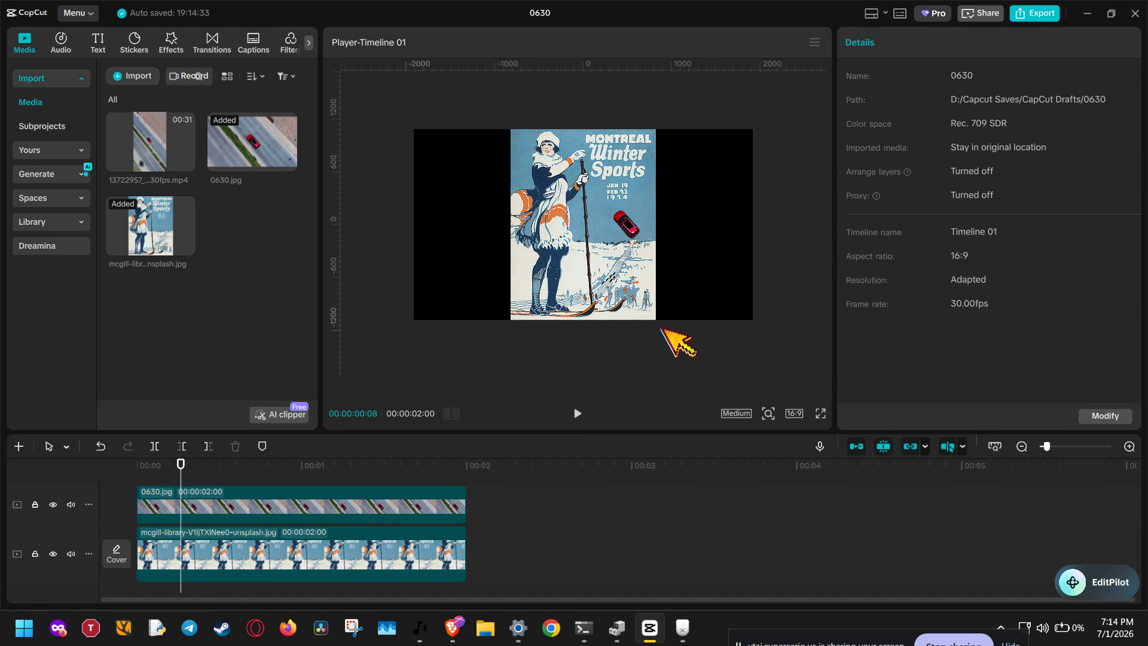
Select both timeline clips, enlarge the poster and car together, and shift them down to Y -786.
click(646, 311)
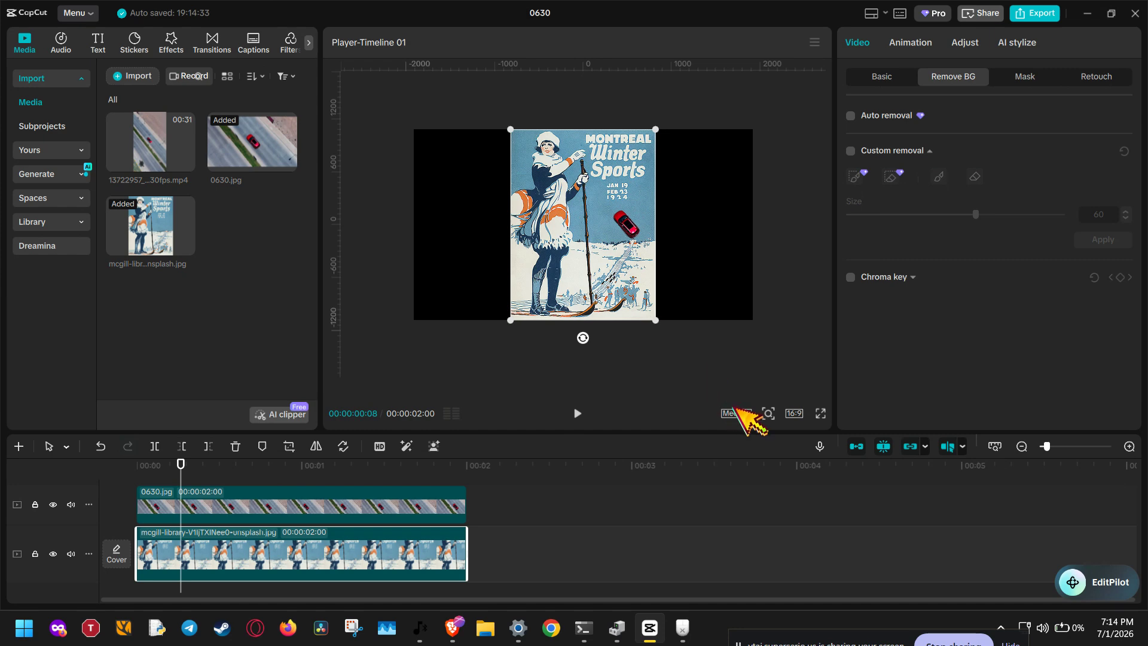
click(796, 413)
drag(525, 494, 441, 533)
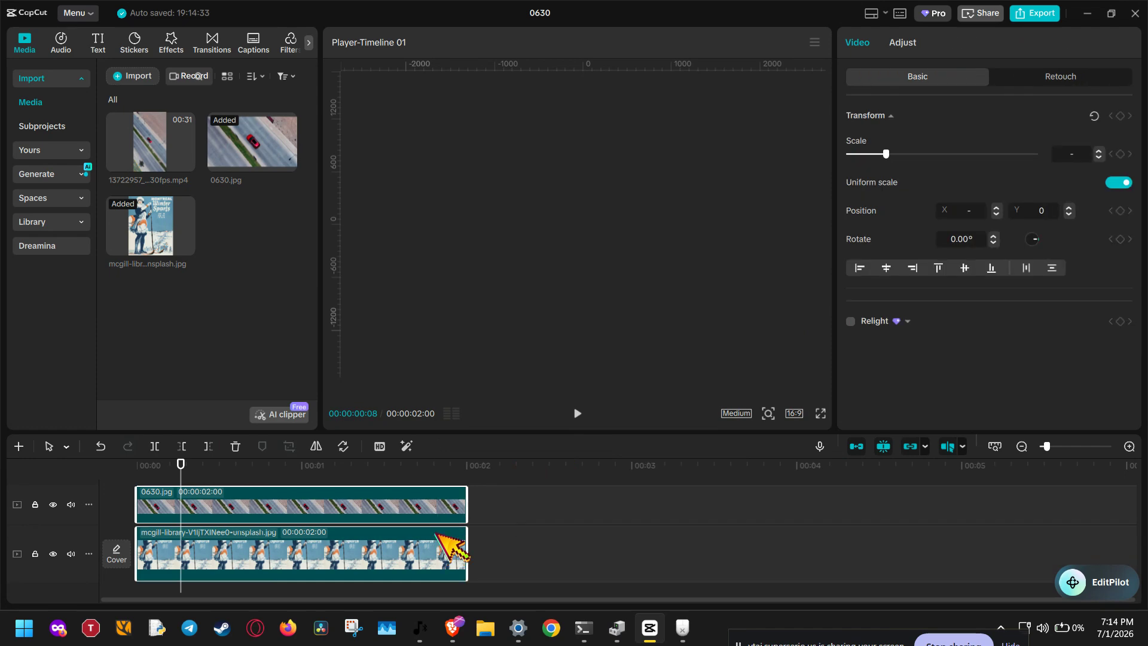
mouse_move(709, 321)
mouse_down()
mouse_move(815, 431)
mouse_move(876, 466)
mouse_move(722, 318)
mouse_up()
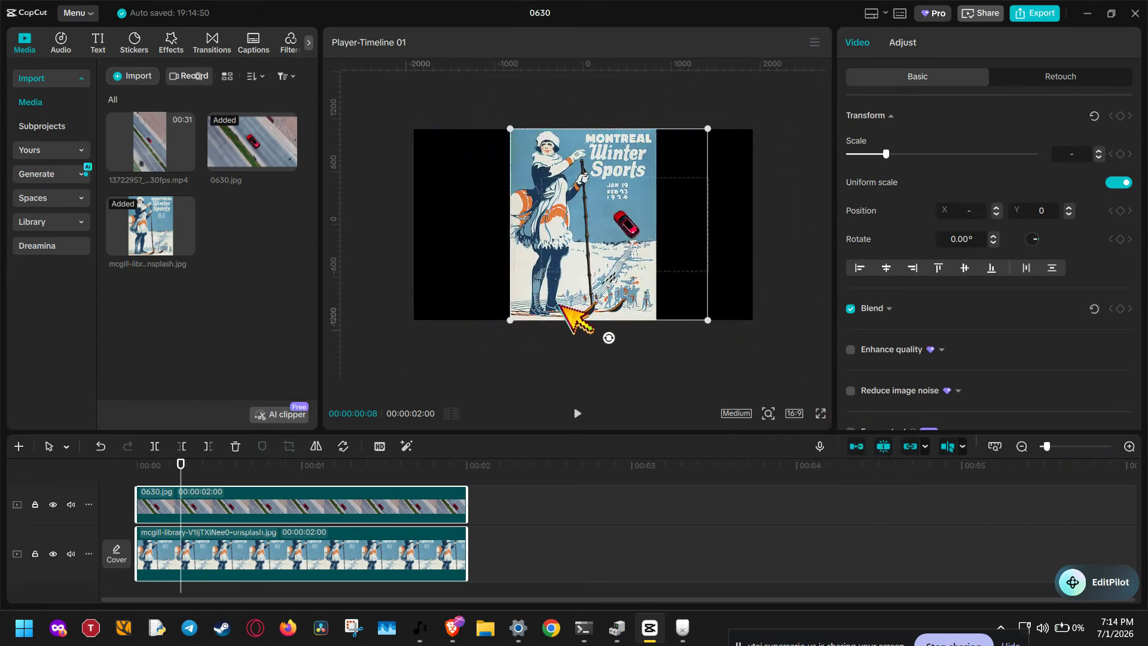
drag(509, 320, 357, 395)
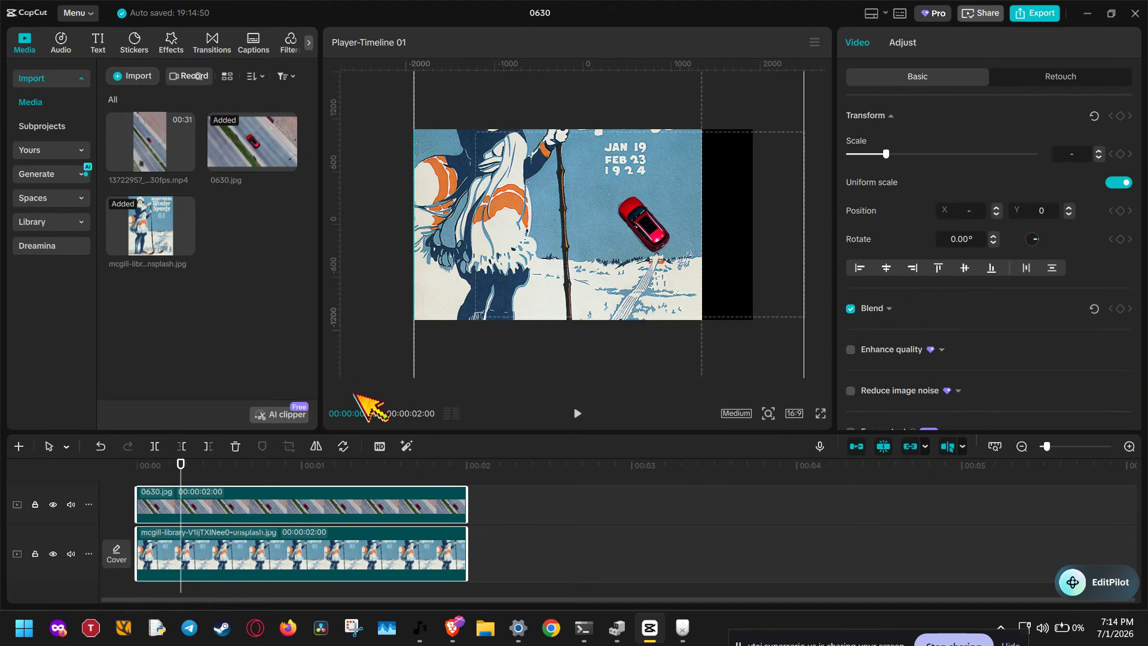
drag(357, 394, 397, 374)
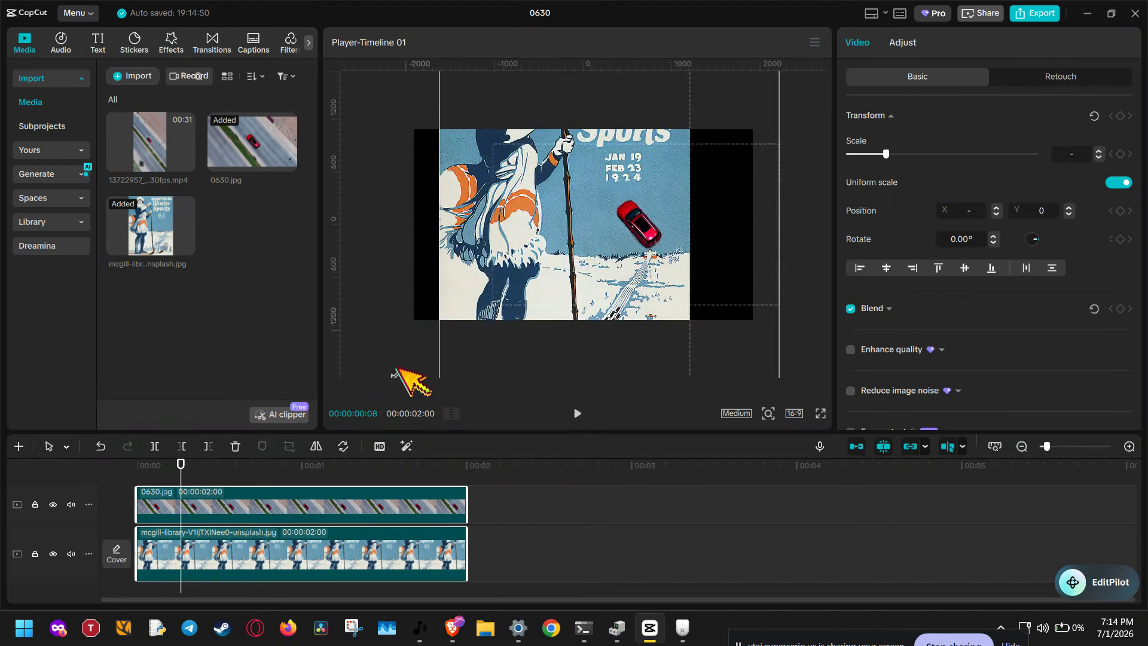
drag(586, 220, 613, 274)
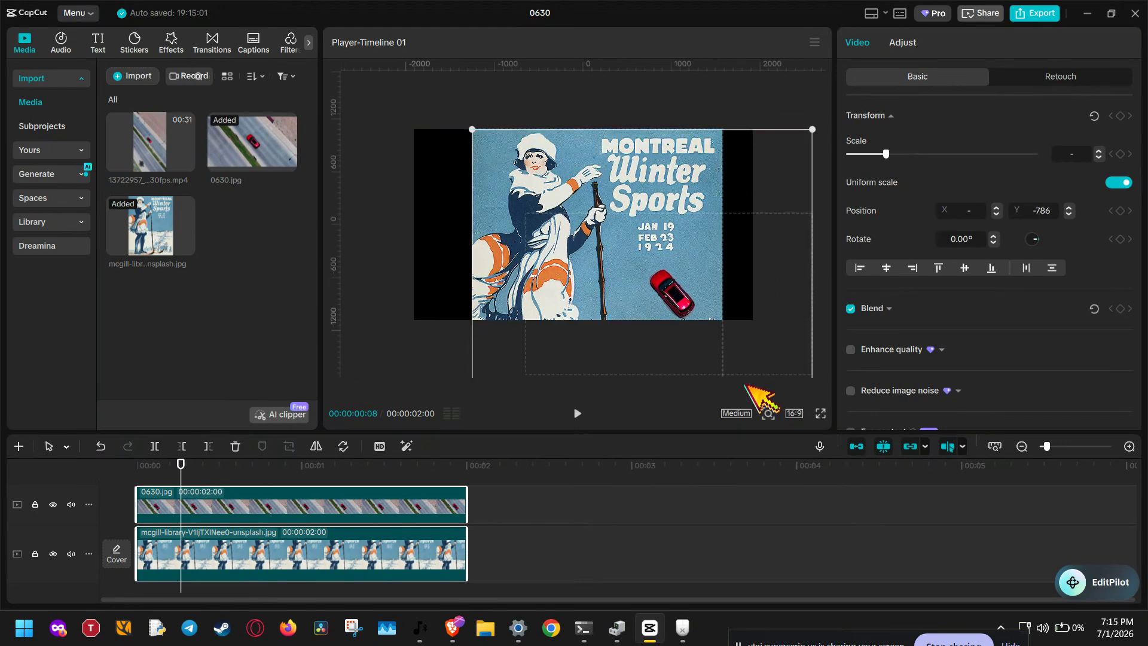
Try matching the canvas aspect ratio to the poster and shift the enlarged clips slightly upward.
click(794, 414)
click(832, 391)
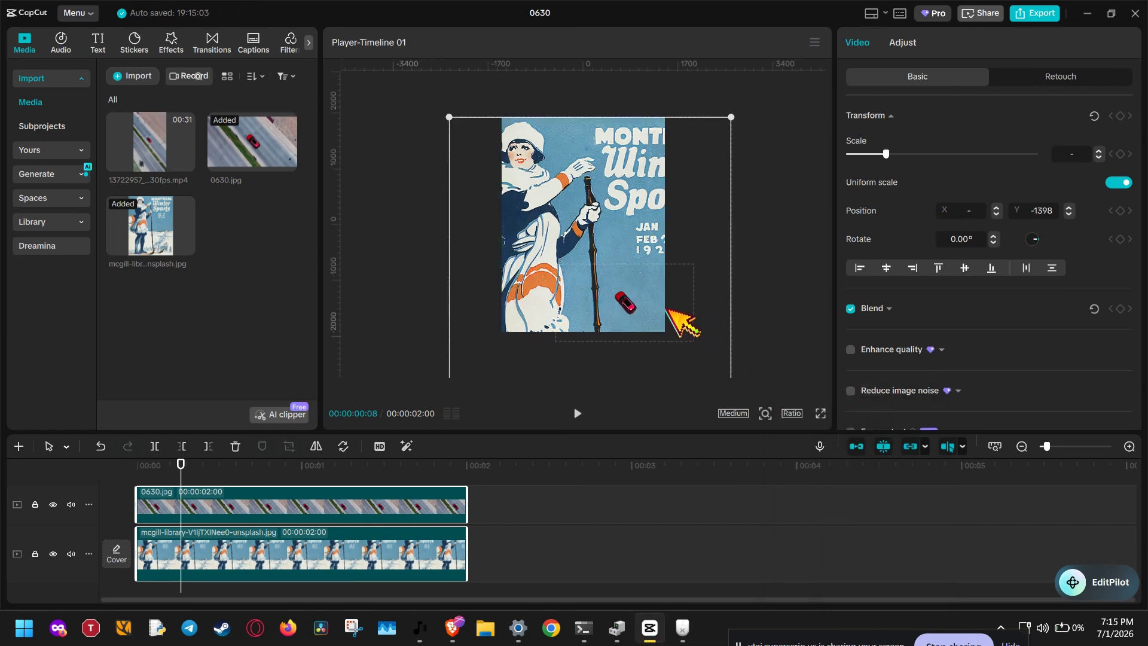
mouse_move(636, 305)
mouse_down()
mouse_move(628, 275)
mouse_move(633, 291)
mouse_up()
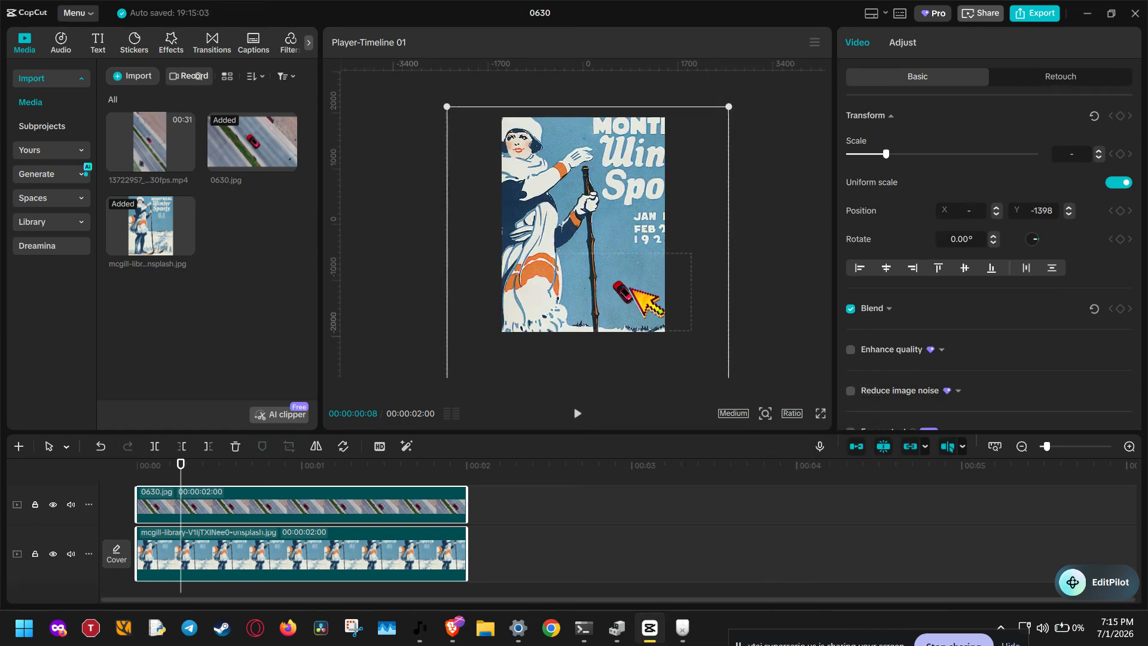
Undo the aspect ratio change, the repositioning and the enlargement of both clips.
key(ctrl+z)
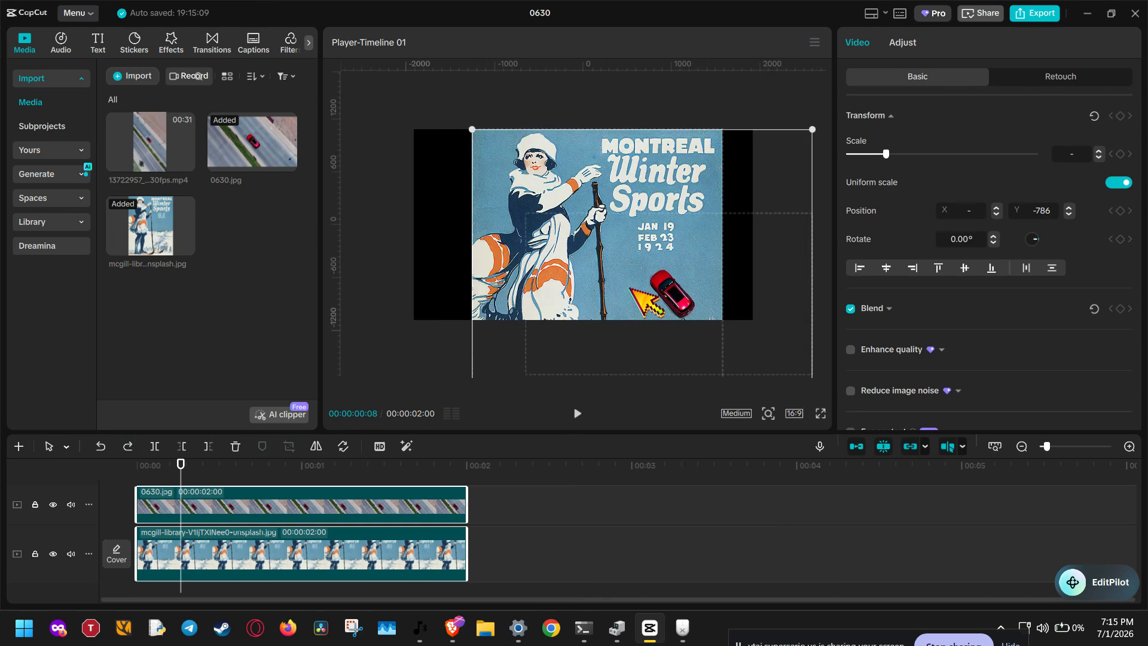
key(ctrl+z)
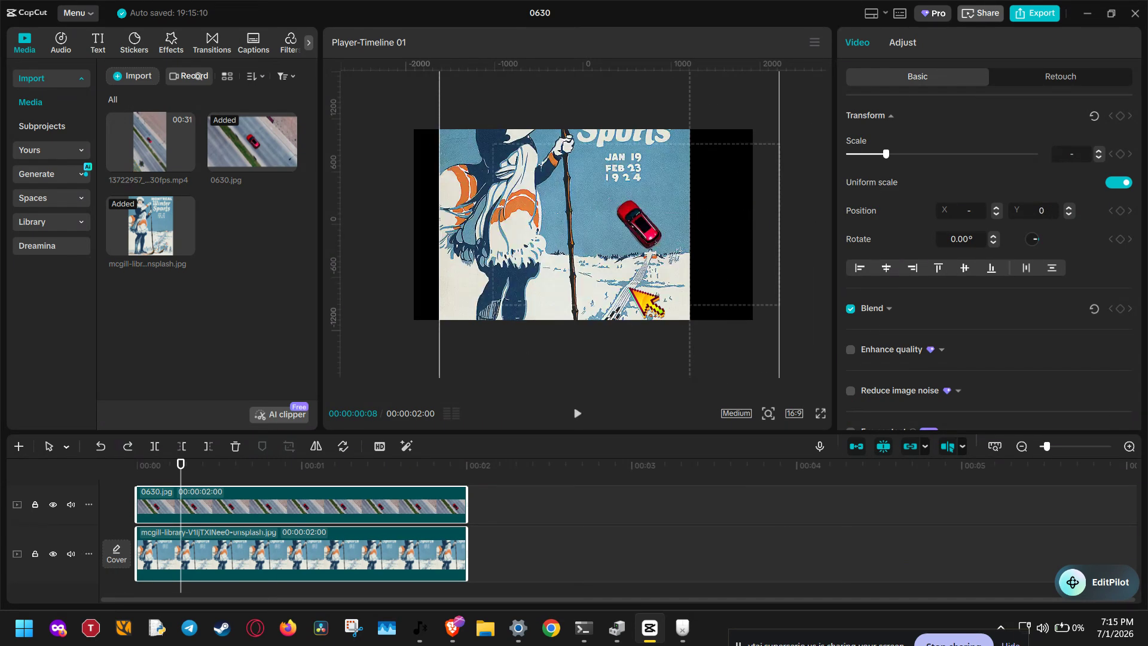
key(ctrl+z)
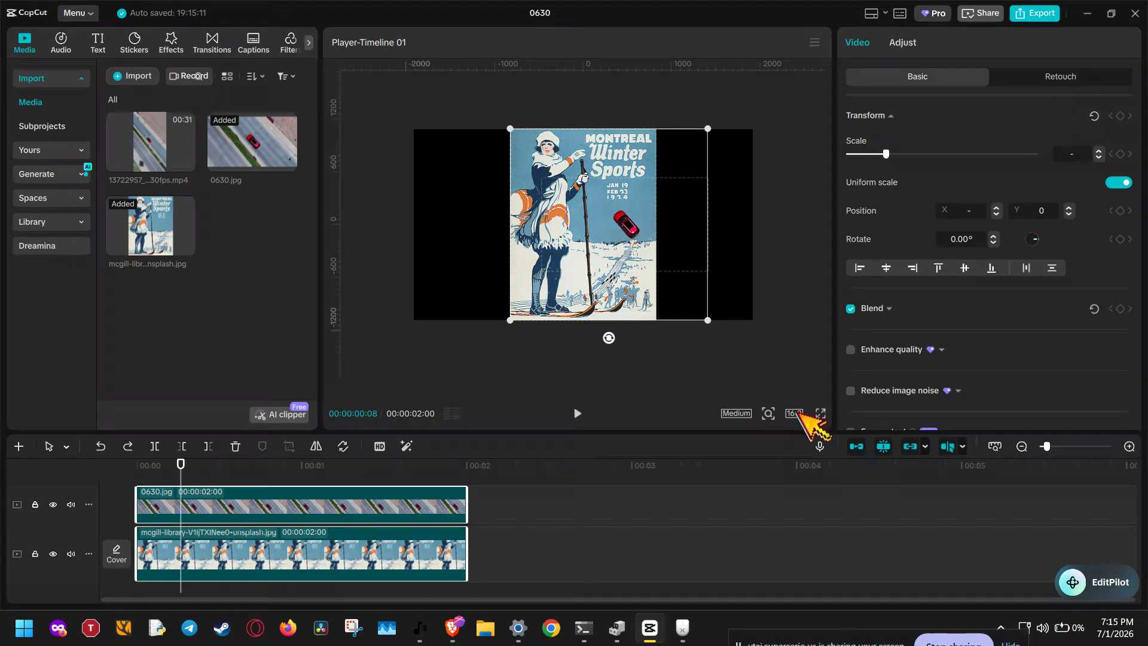
Change the canvas aspect ratio to match the poster's own proportions.
click(798, 413)
click(823, 384)
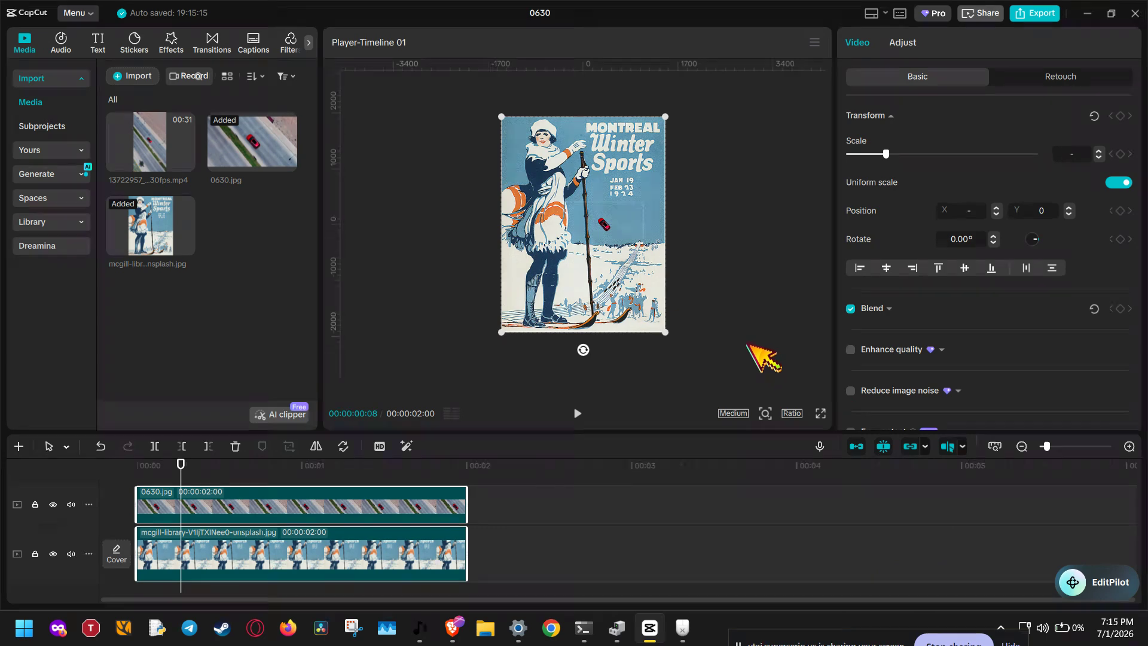
Scale the car cutout up to 141% on the poster and deselect it.
click(601, 220)
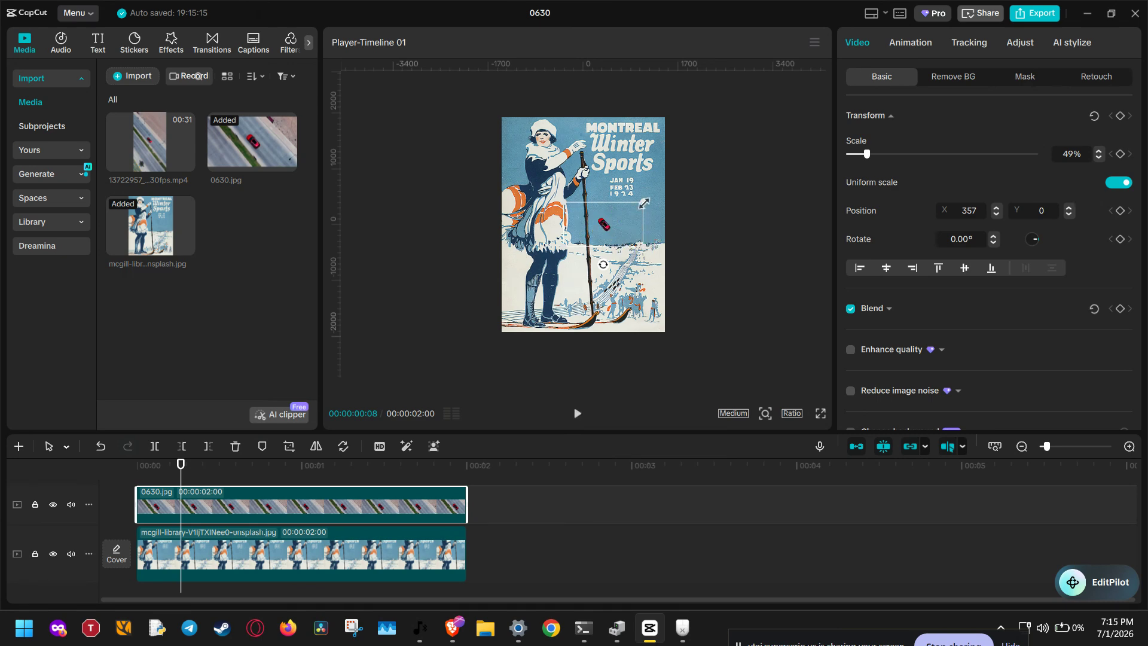
drag(643, 203, 736, 161)
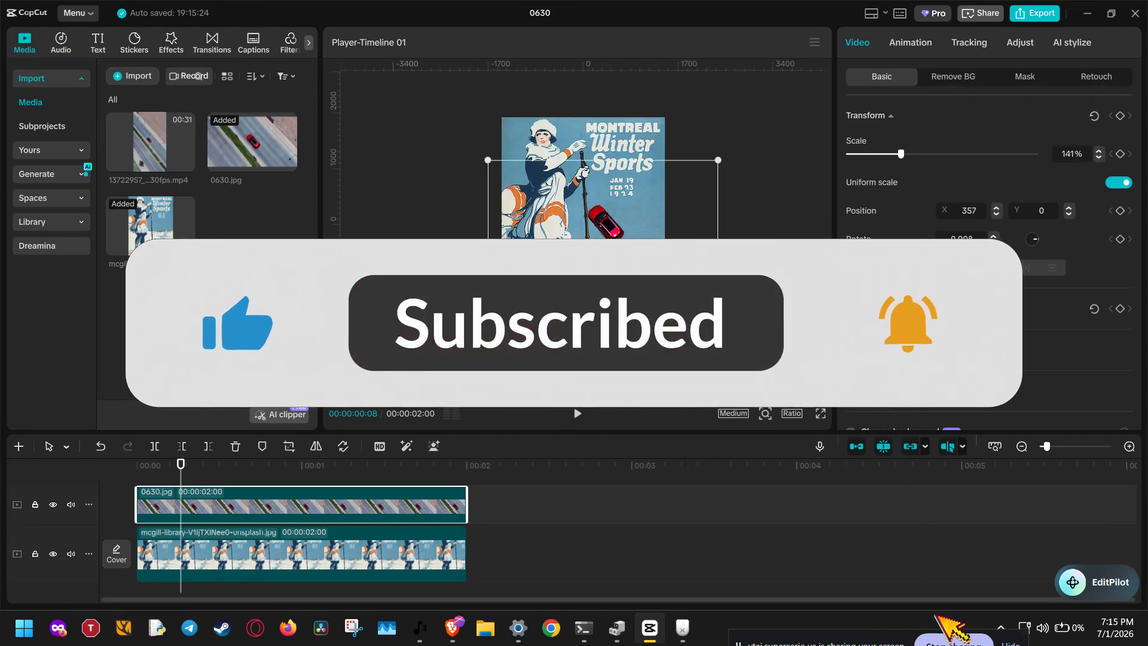
click(828, 500)
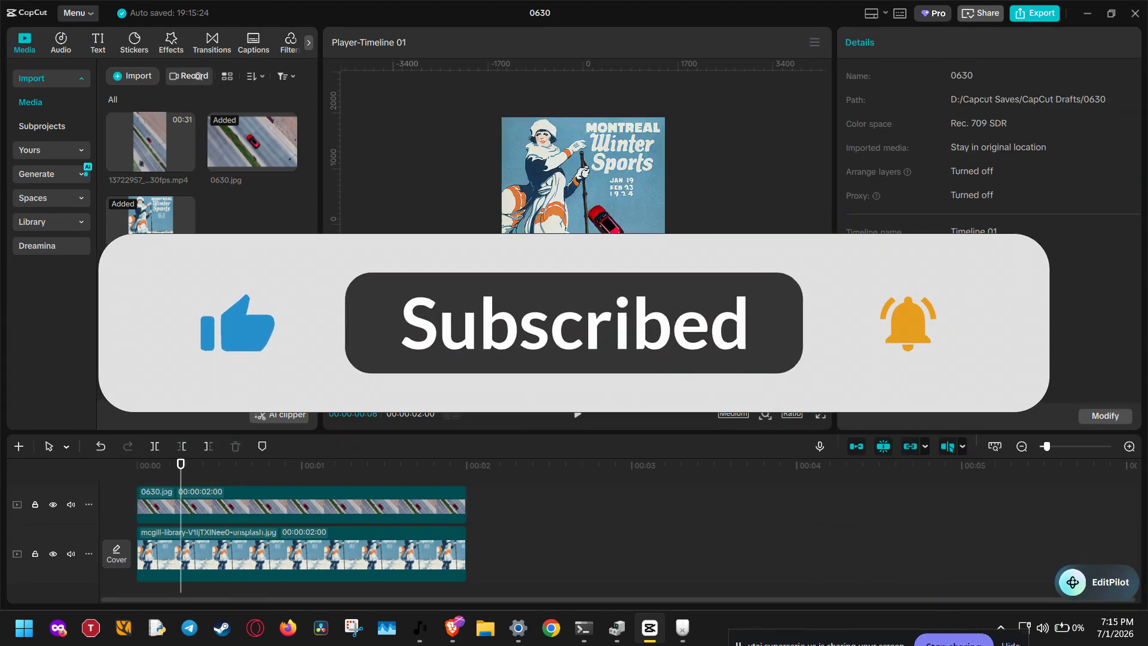